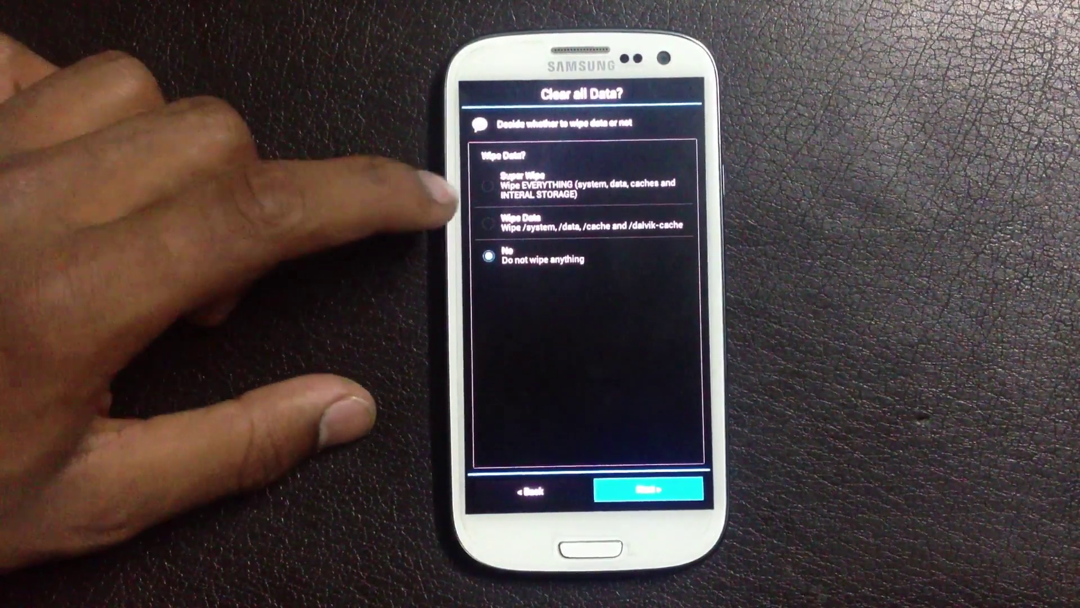
- Select Wipe Data and CWM recovery, keep the modem, and advance to the kernel choices
{"action": "left_click", "coordinate": [488, 223]}
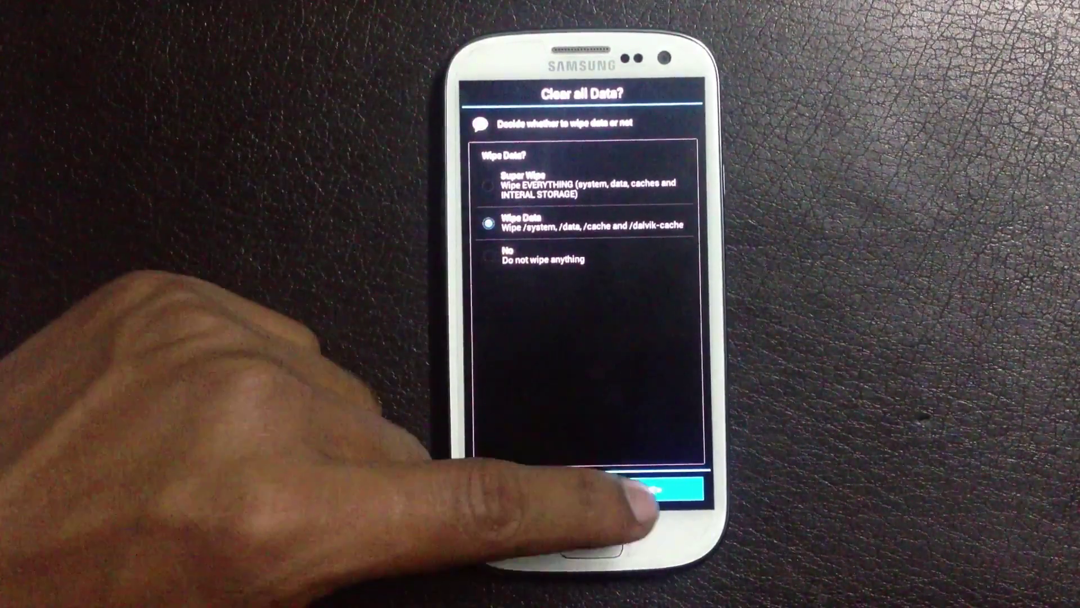
{"action": "left_click", "coordinate": [648, 490]}
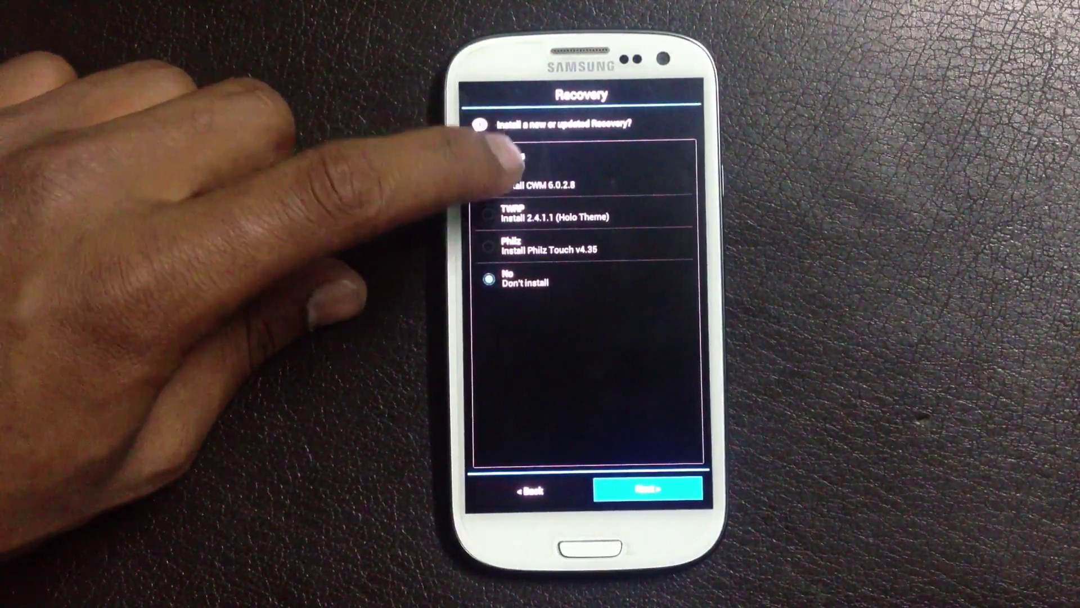
{"action": "left_click", "coordinate": [488, 179]}
{"action": "left_click", "coordinate": [648, 490]}
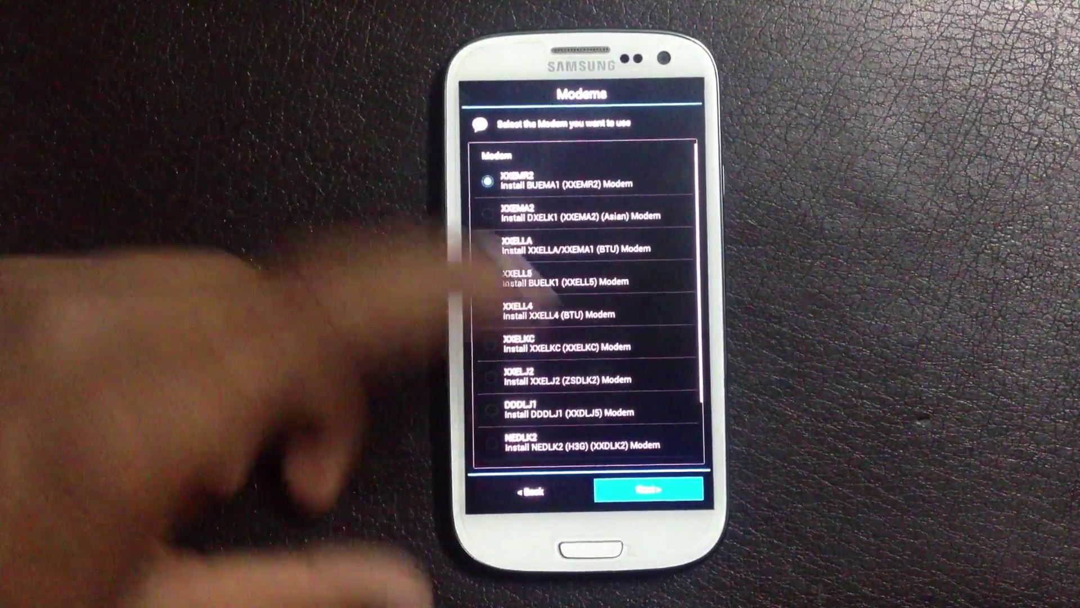
{"action": "left_click", "coordinate": [648, 490]}
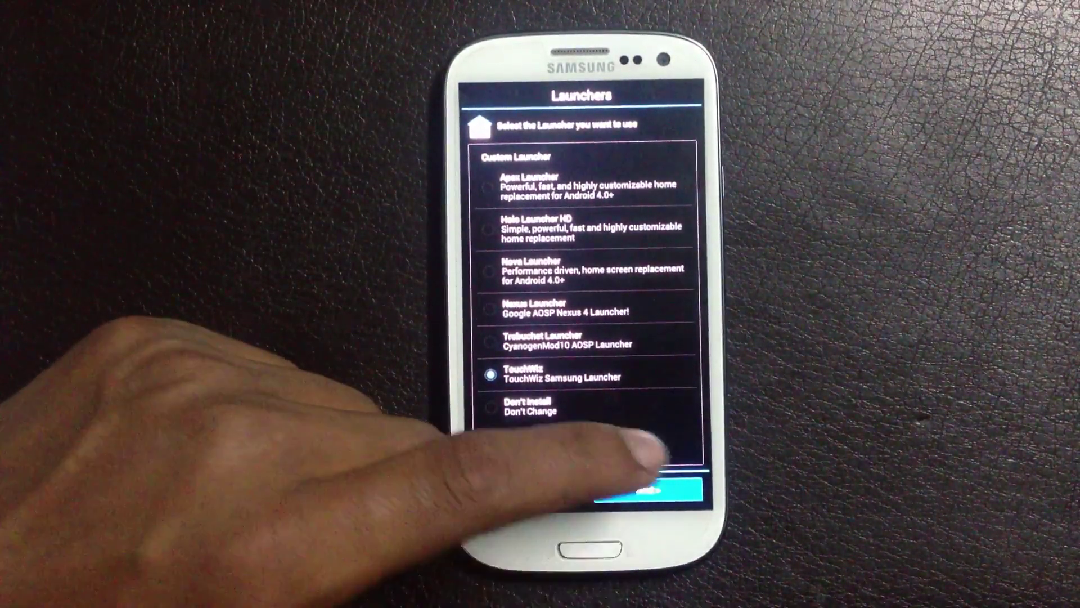
- Keep TouchWiz with default settings, and accept themed Dropbox, calendar, stock music, browser and e-mail
{"action": "left_click", "coordinate": [647, 489]}
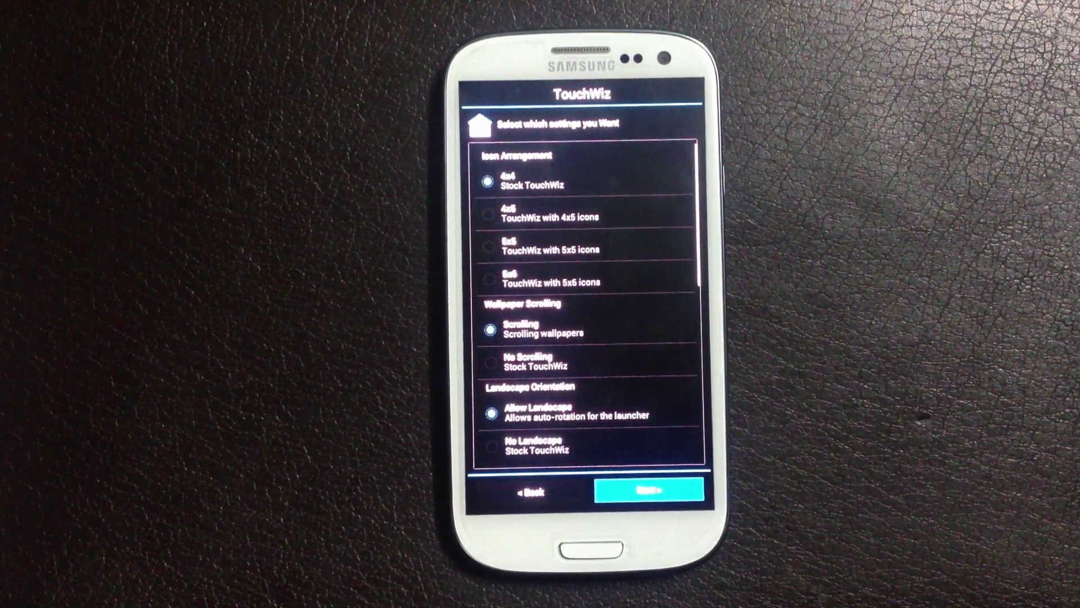
{"action": "left_click", "coordinate": [649, 489]}
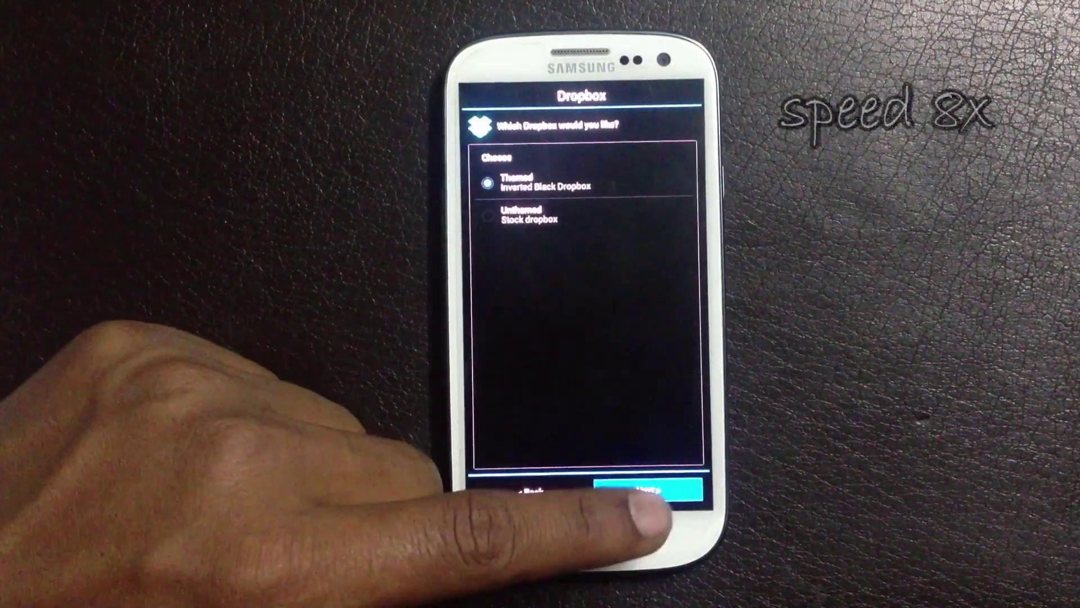
{"action": "left_click", "coordinate": [650, 489]}
{"action": "left_click", "coordinate": [649, 490]}
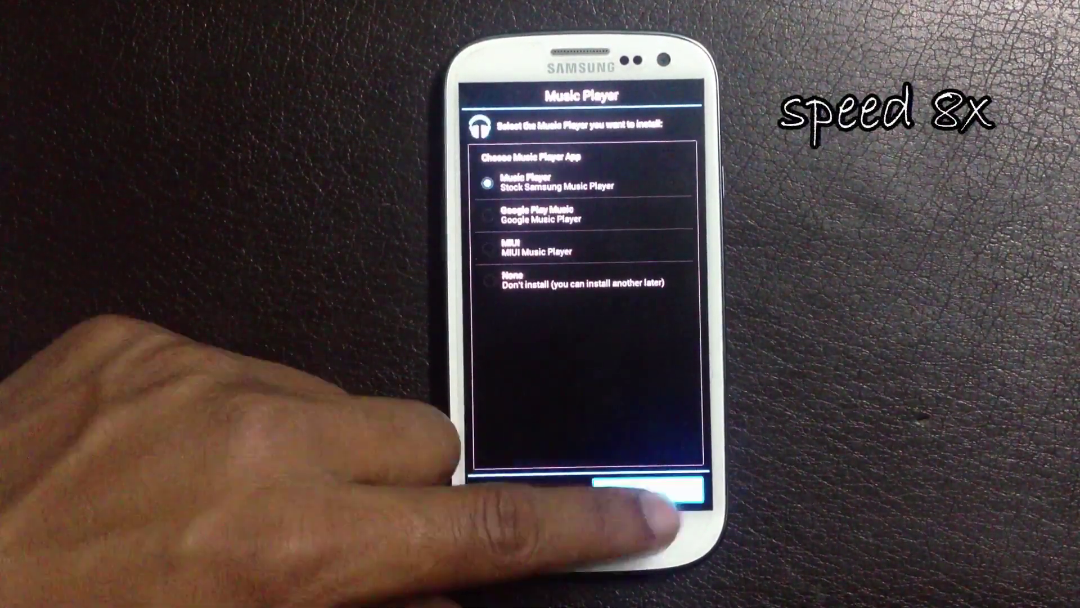
{"action": "left_click", "coordinate": [649, 490]}
{"action": "left_click", "coordinate": [649, 490]}
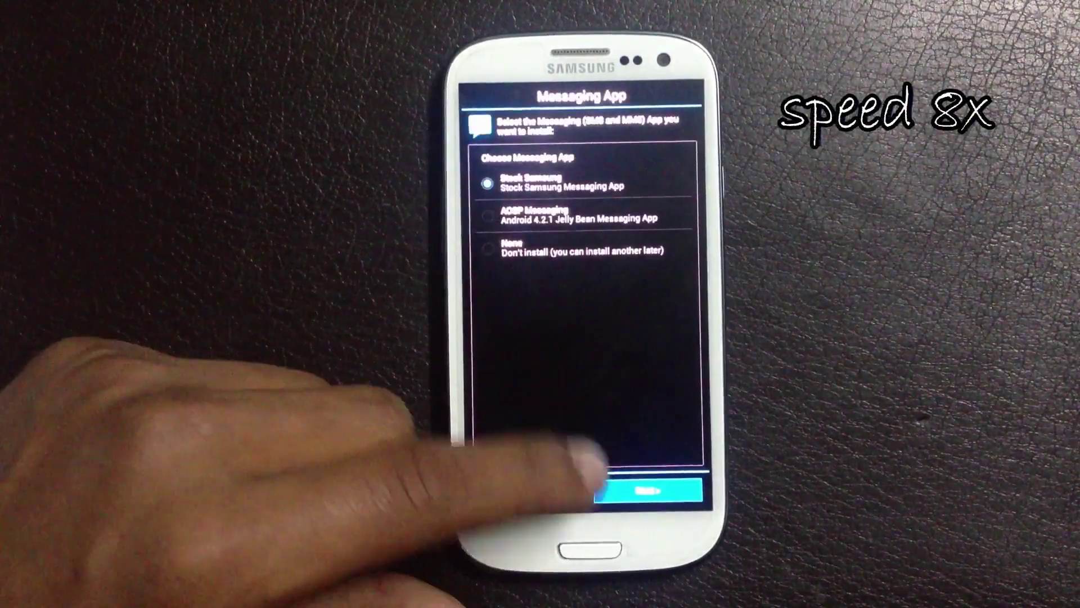
- Accept stock messaging, audio, icons, Droid boot animation, toggles colour and black UI background
{"action": "left_click", "coordinate": [650, 490]}
{"action": "left_click", "coordinate": [649, 490]}
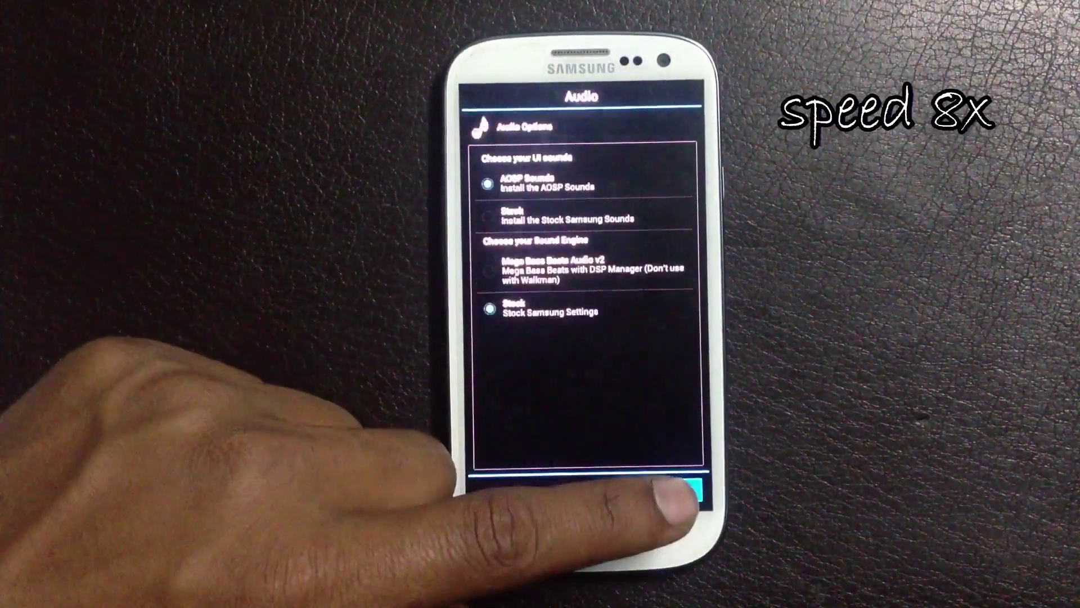
{"action": "left_click", "coordinate": [649, 490]}
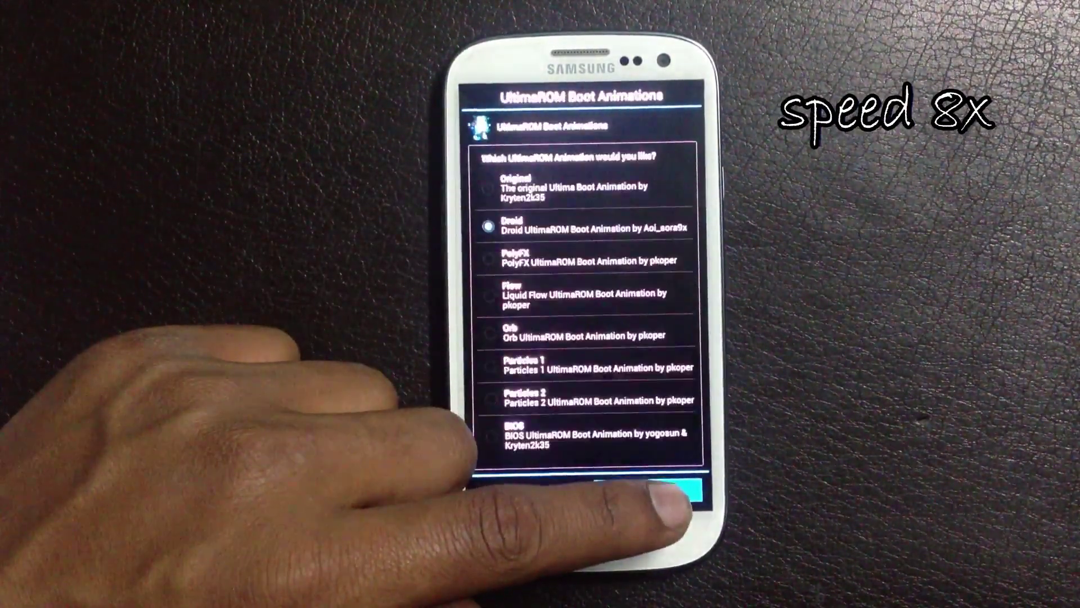
{"action": "left_click", "coordinate": [650, 490]}
{"action": "left_click", "coordinate": [649, 490]}
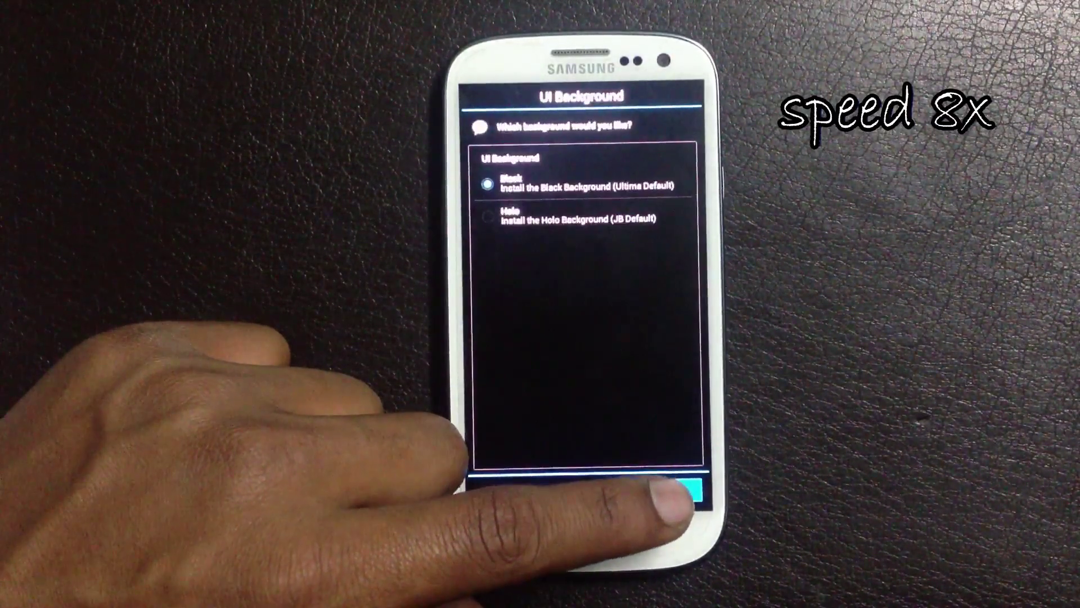
{"action": "left_click", "coordinate": [649, 490]}
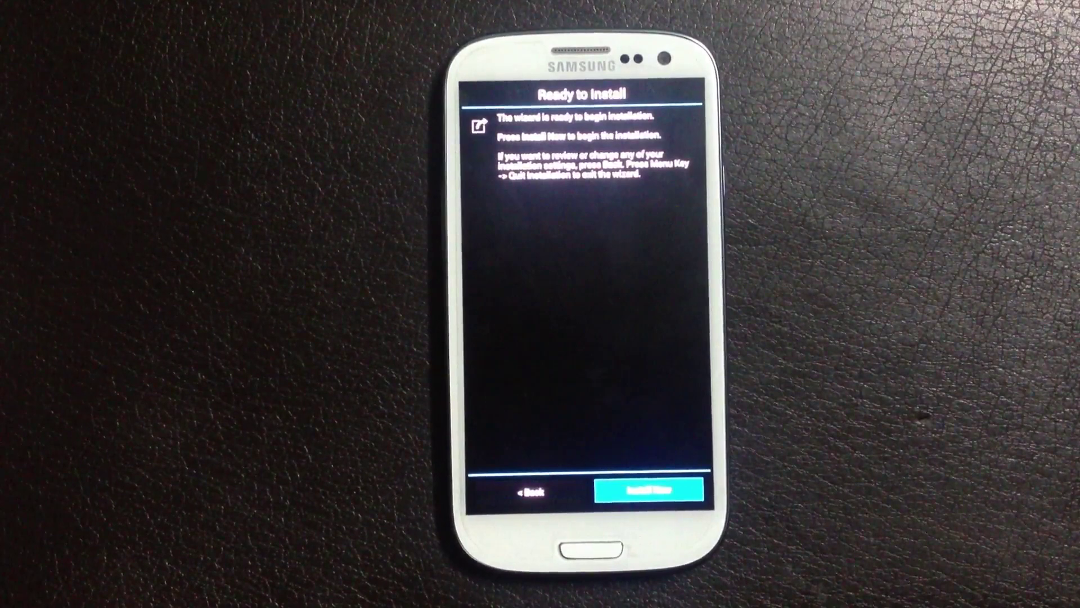
- Start installing UltimaROM 10.1 and wait for Installation Completed
{"action": "left_click", "coordinate": [649, 489]}
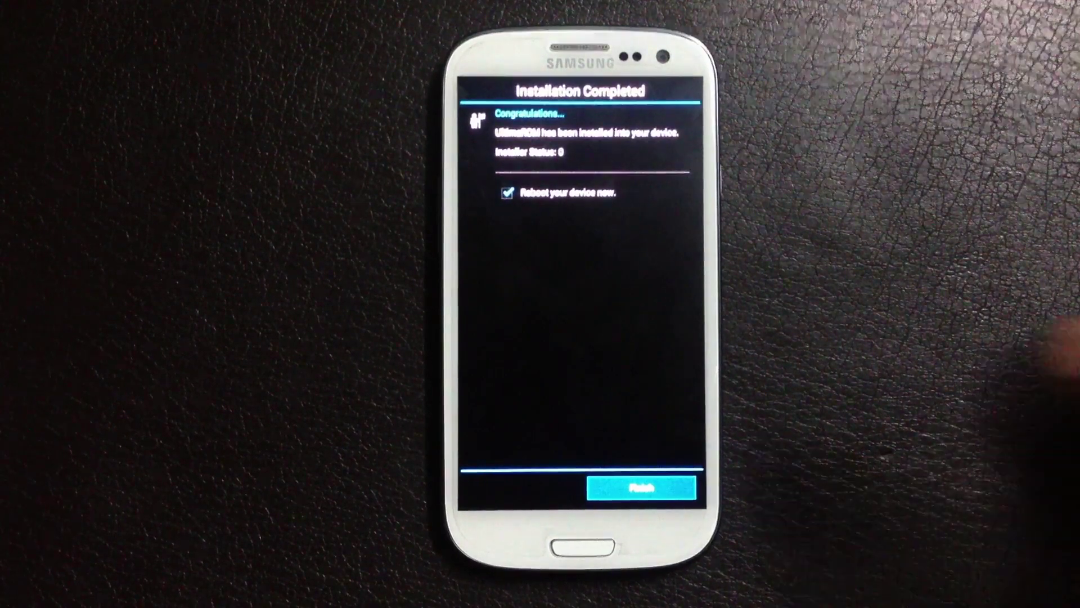
- Finish the installer with Reboot your device now checked and boot to the Welcome screen
{"action": "left_click", "coordinate": [641, 488]}
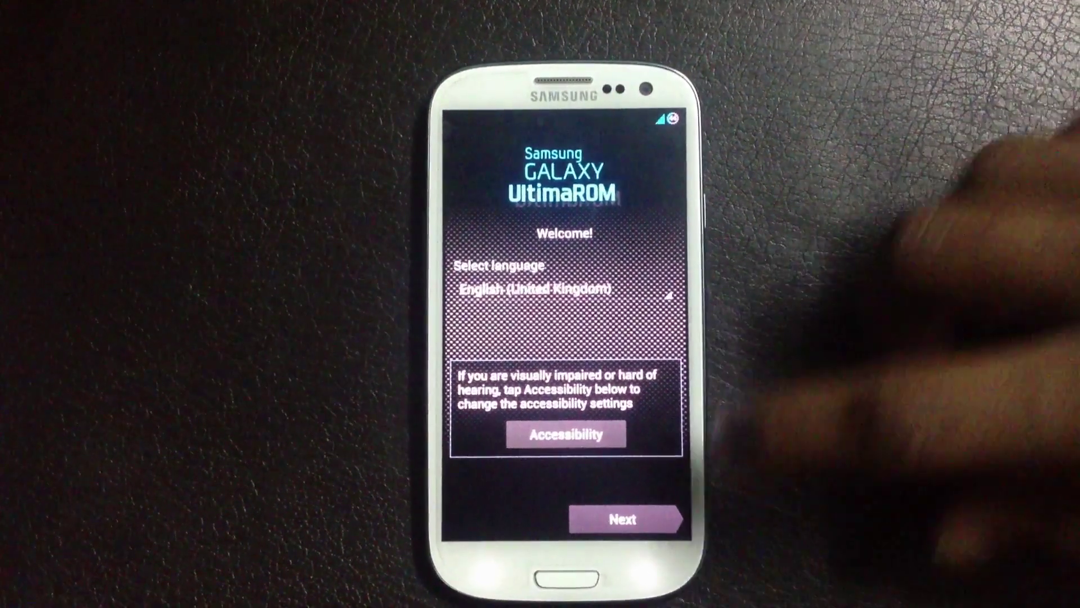
- Pass language, Wi-Fi and date steps, decline Google, name and Dropbox, then finish setup
{"action": "left_click", "coordinate": [630, 524]}
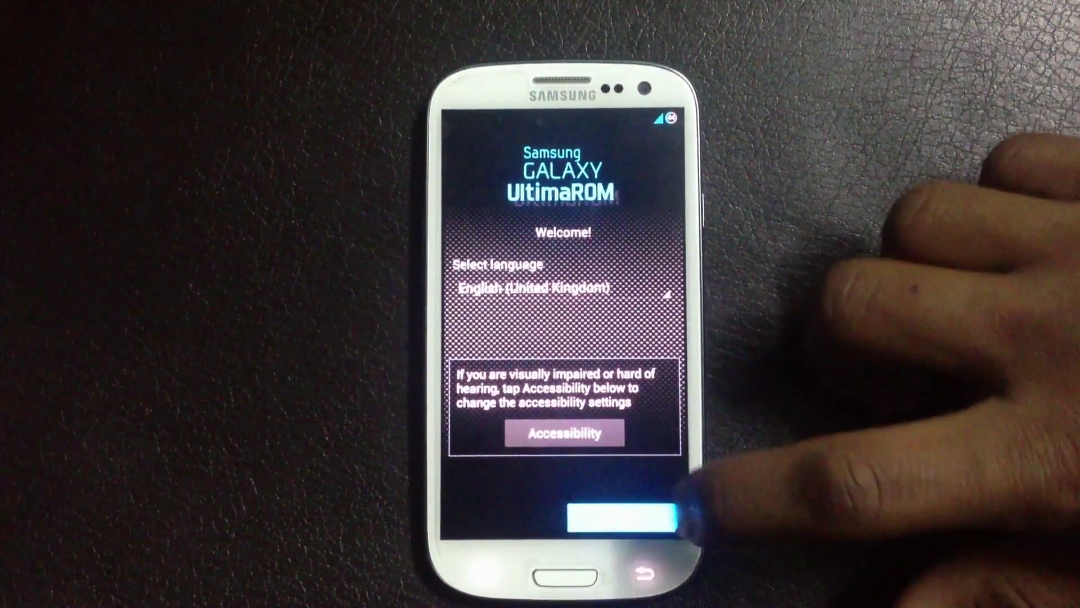
{"action": "left_click", "coordinate": [642, 487]}
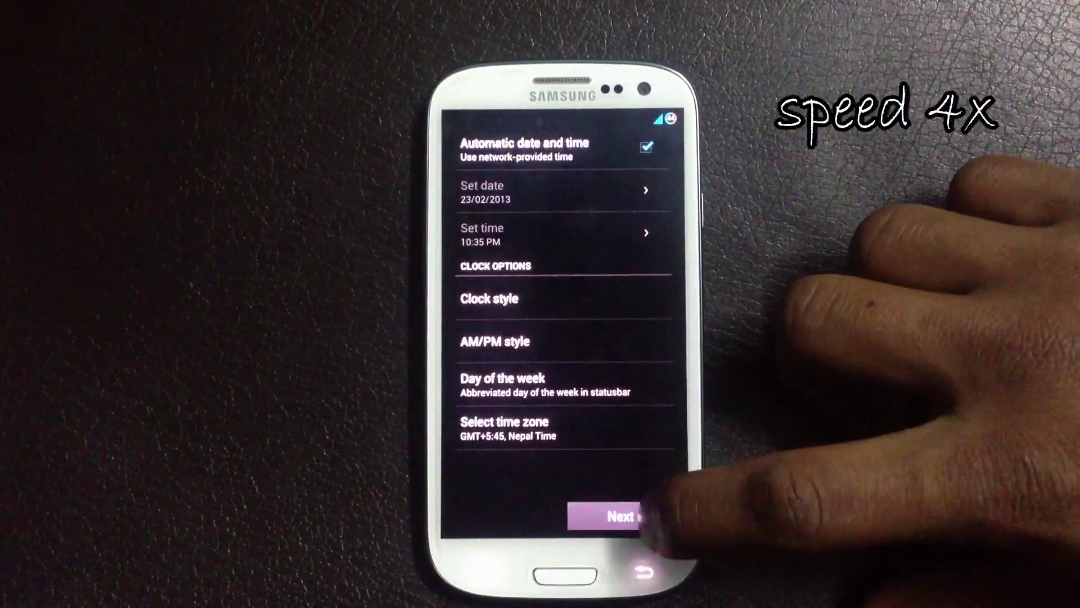
{"action": "left_click", "coordinate": [639, 495]}
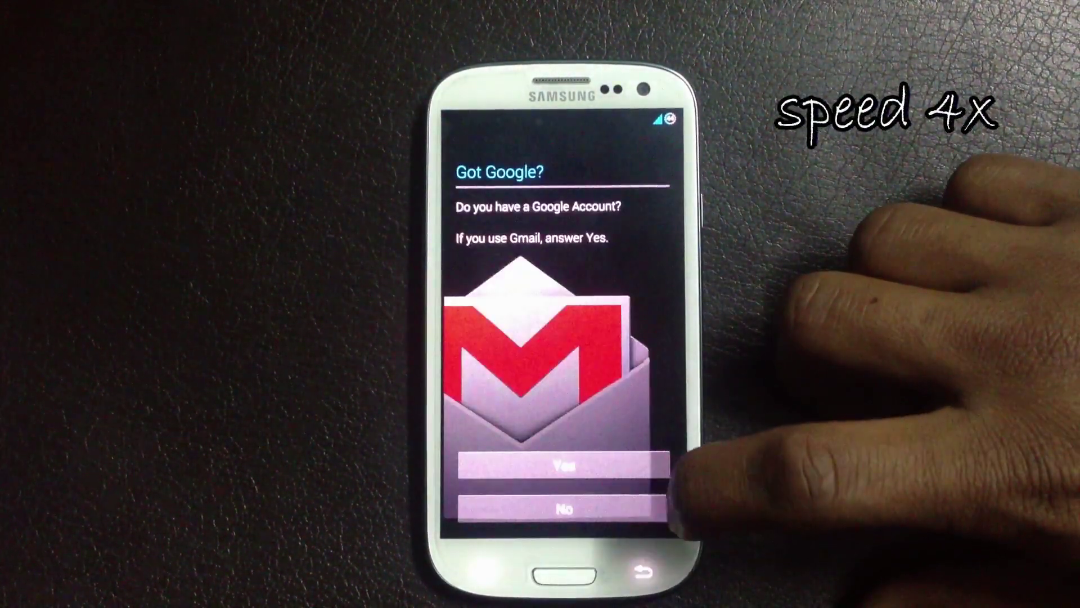
{"action": "left_click", "coordinate": [655, 506]}
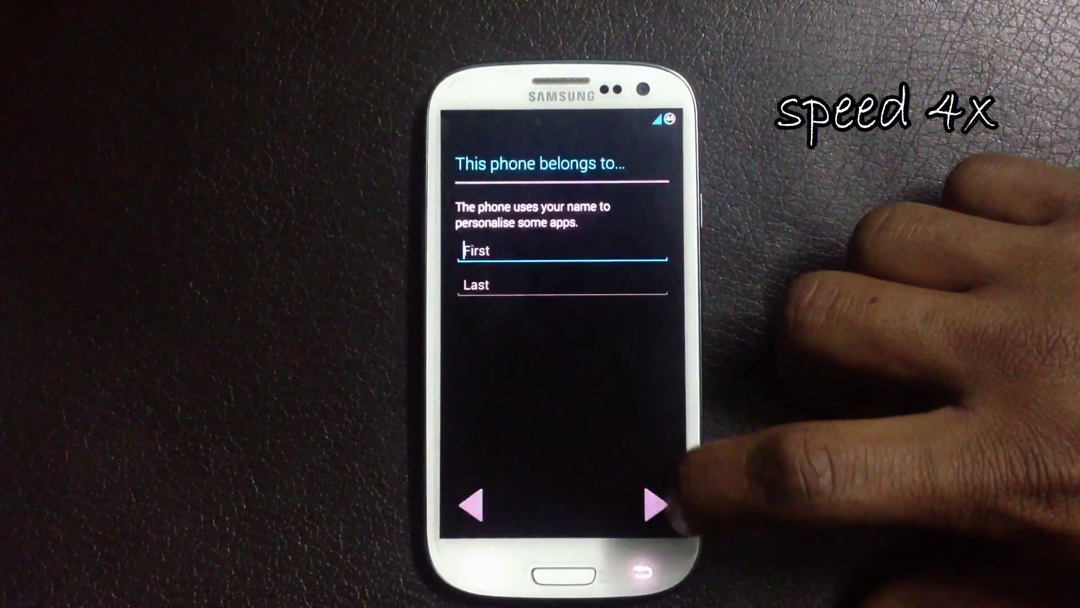
{"action": "left_click", "coordinate": [654, 505]}
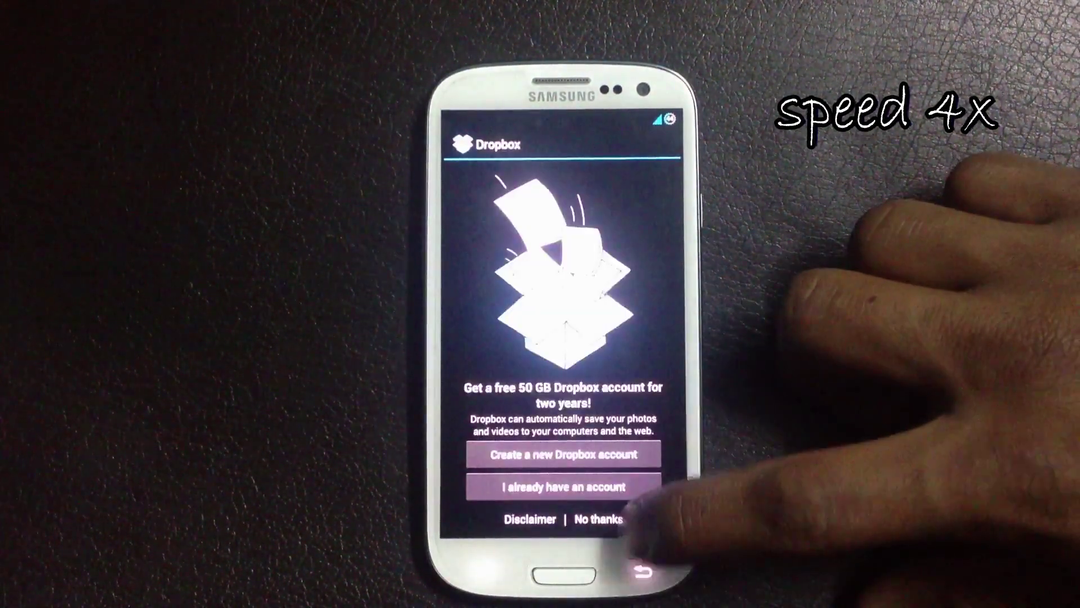
{"action": "left_click", "coordinate": [601, 518]}
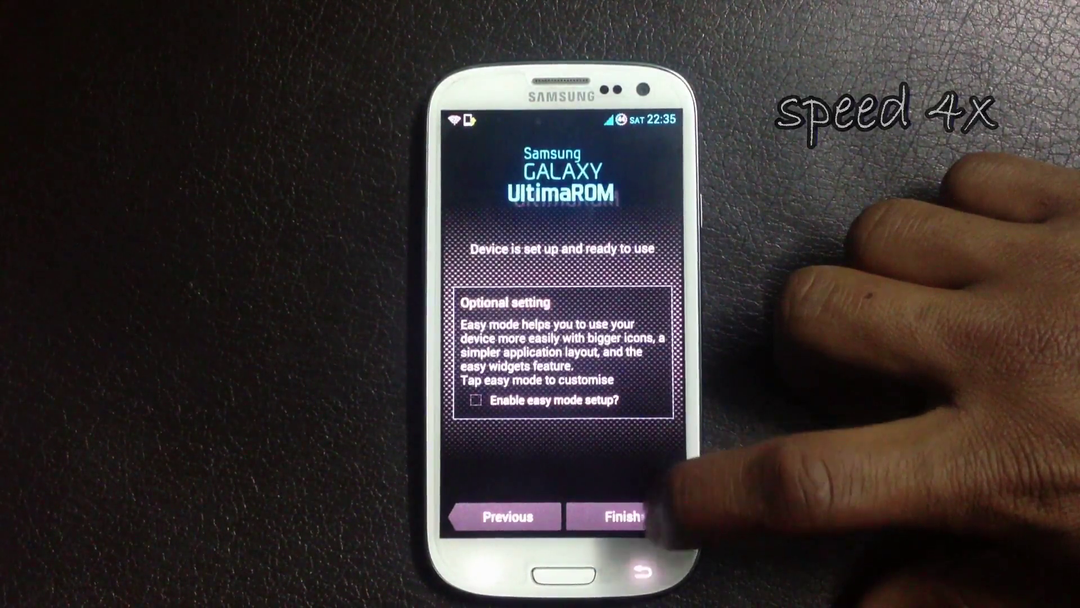
{"action": "left_click", "coordinate": [662, 515]}
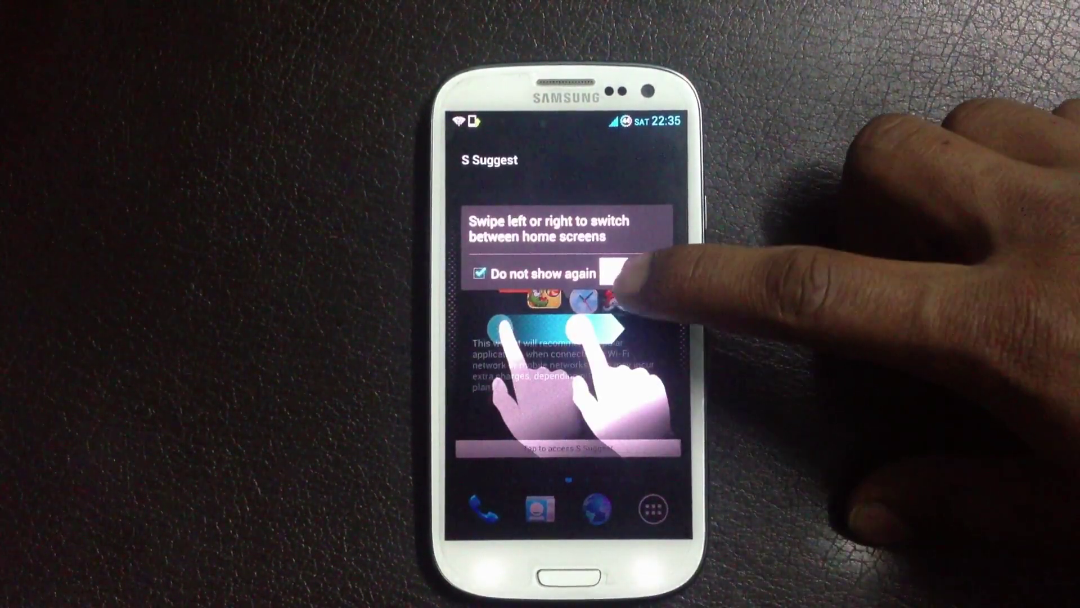
- Dismiss the swipe tutorial permanently and swipe to the home page with Google search
{"action": "left_click", "coordinate": [624, 271]}
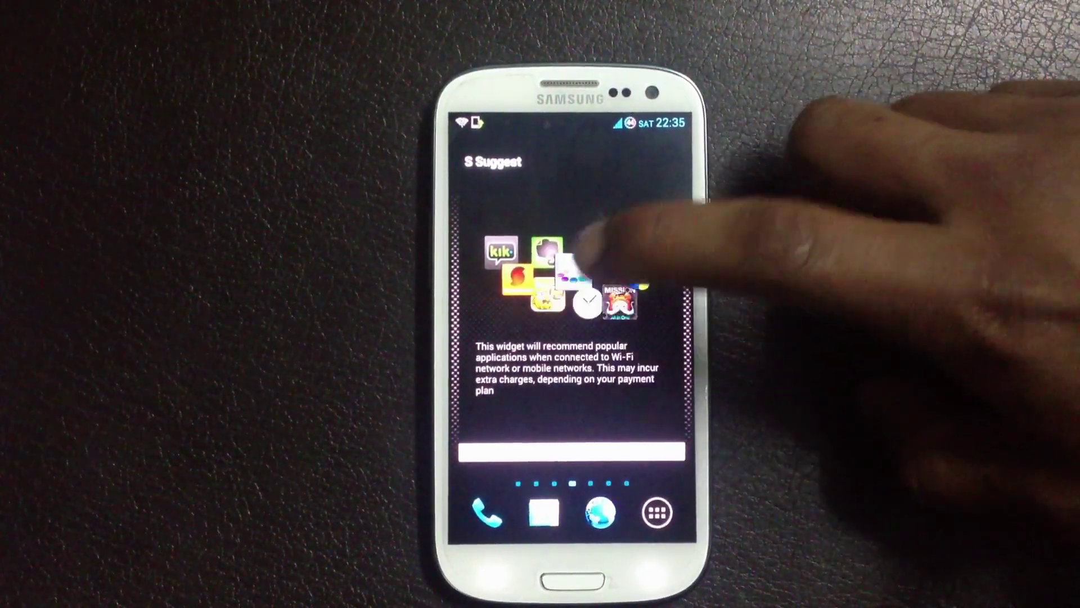
{"action": "left_click_drag", "start_coordinate": [555, 350], "coordinate": [675, 329]}
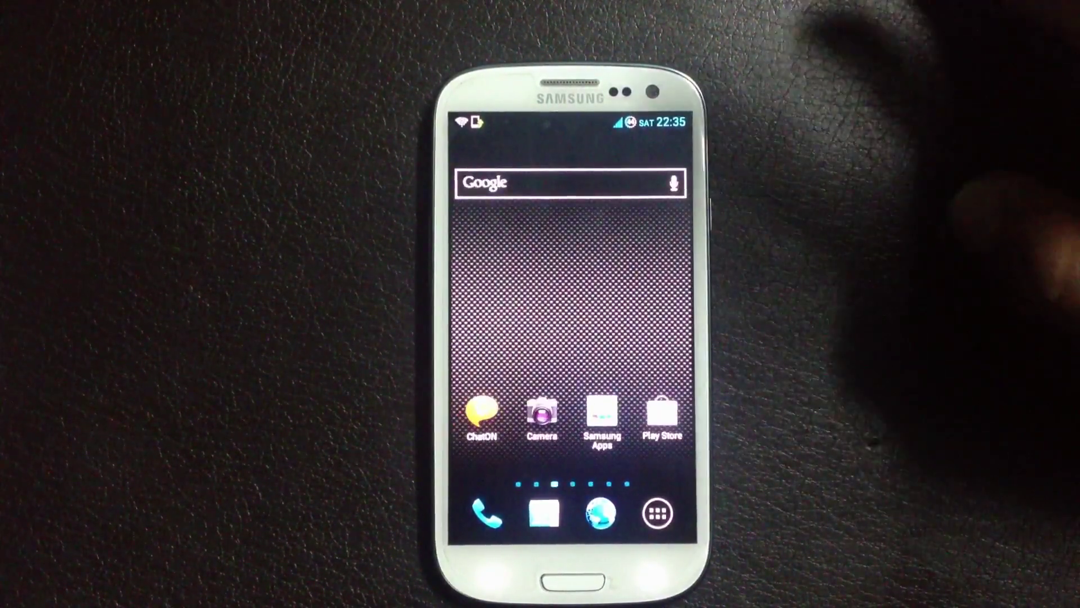